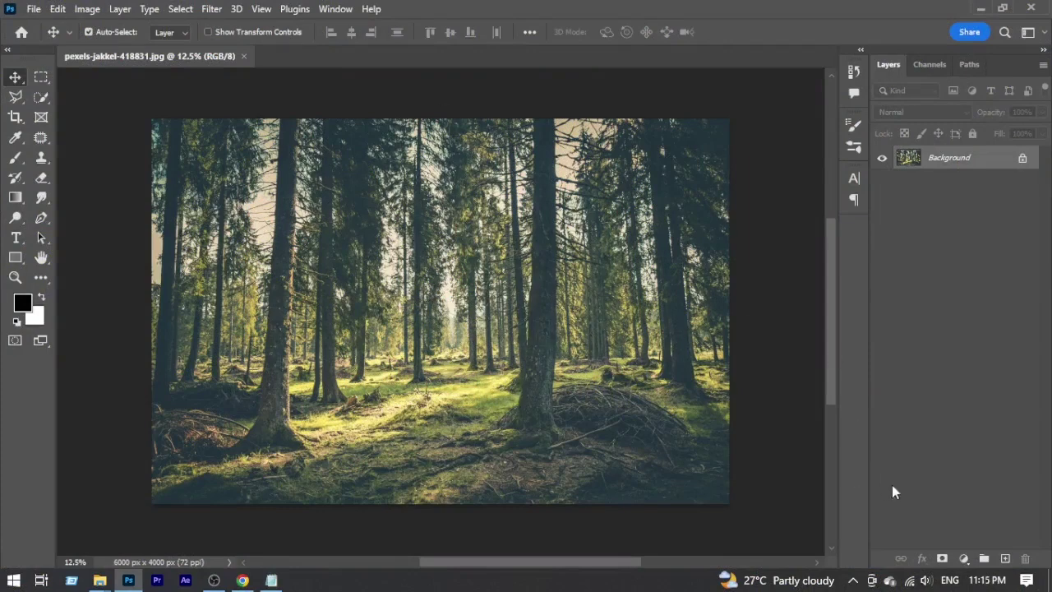
Add a Curves adjustment layer with an S-curve for contrast, comparing before and after
click(963, 558)
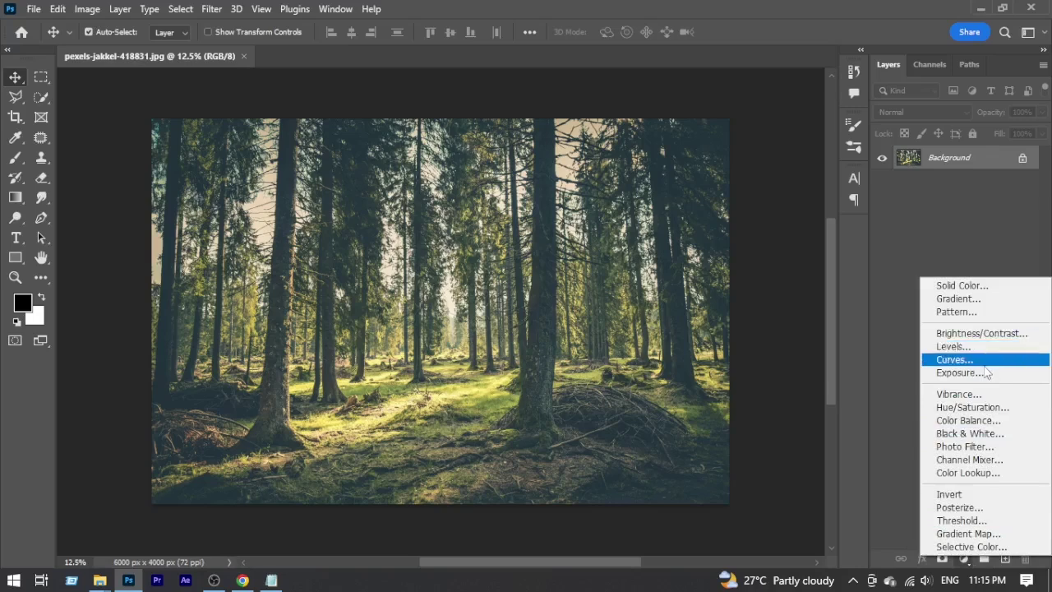
click(978, 360)
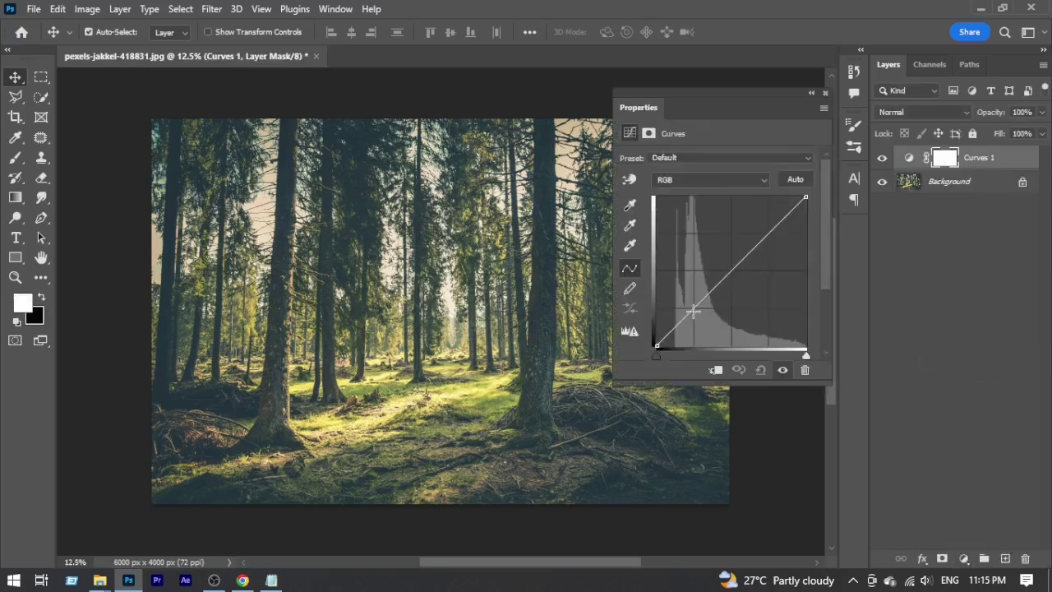
drag(694, 311, 701, 315)
drag(734, 277, 758, 242)
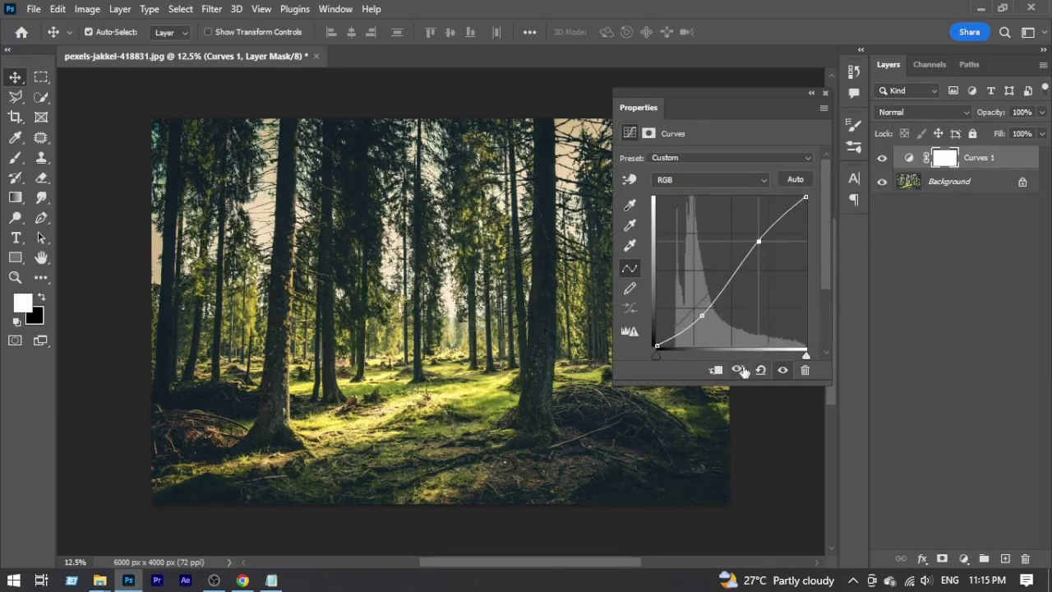
click(742, 371)
click(739, 370)
click(826, 95)
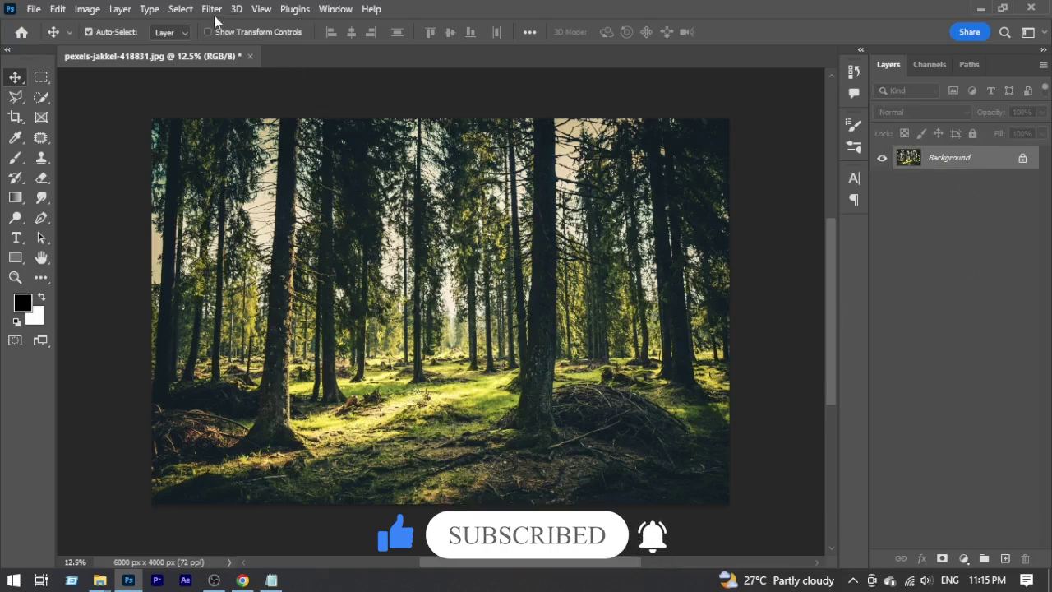
Select the photo's highlights using Color Range with Select set to Highlights
click(180, 8)
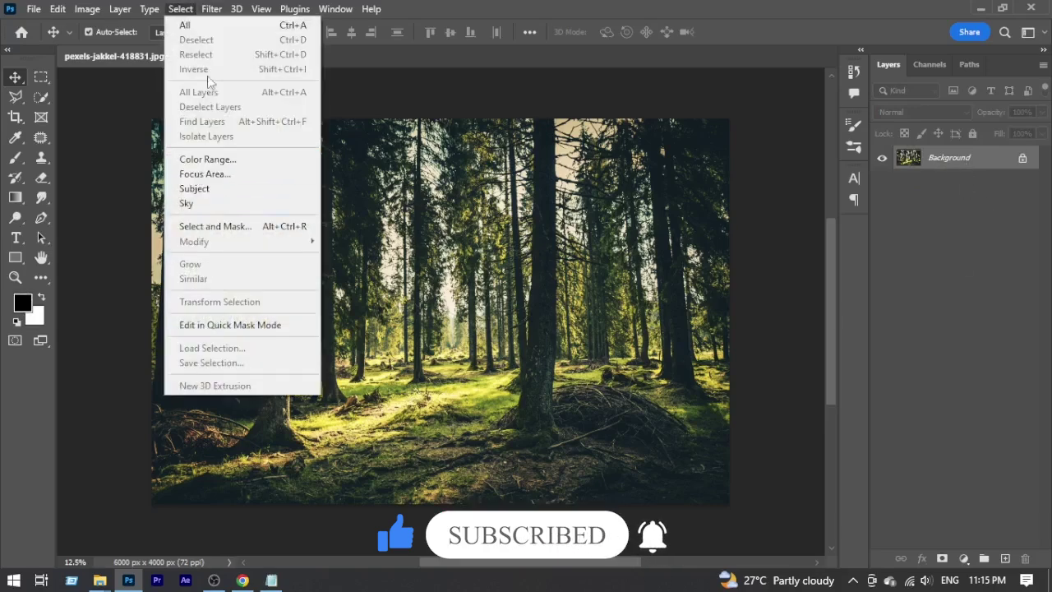
click(219, 160)
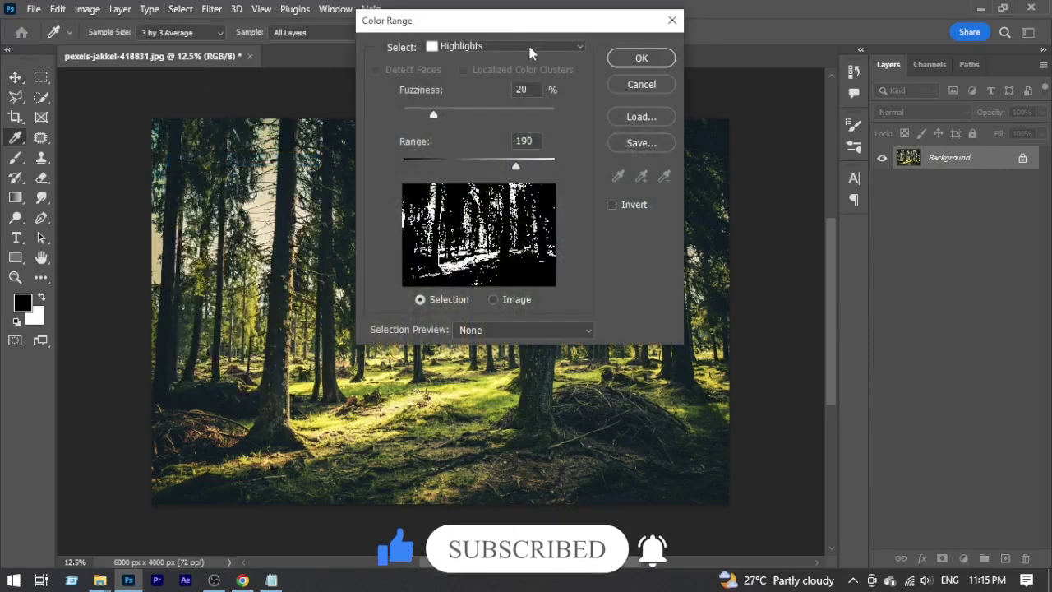
drag(514, 23, 696, 20)
click(686, 46)
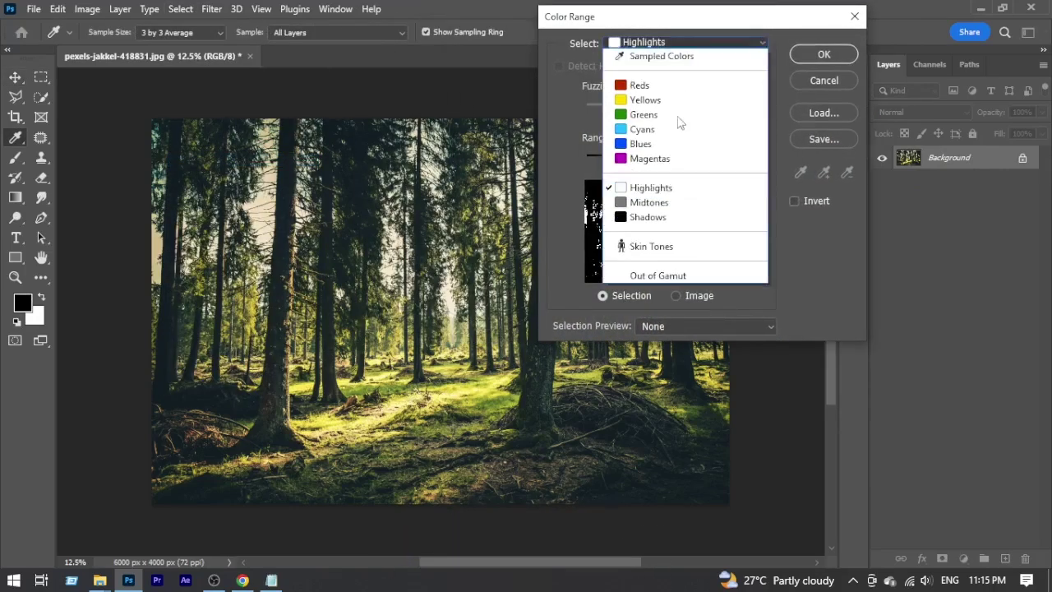
click(667, 188)
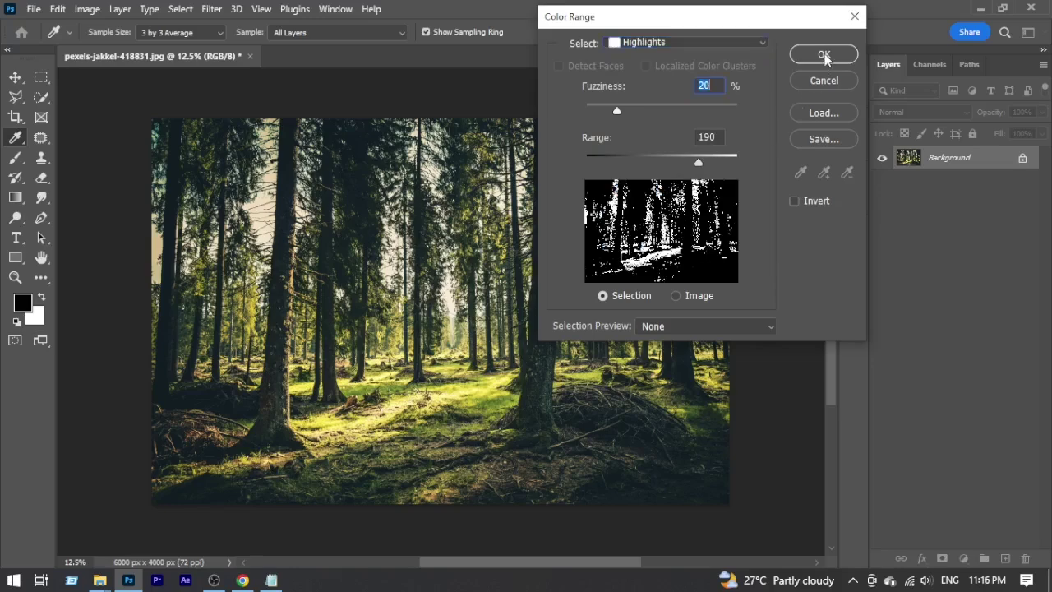
click(824, 56)
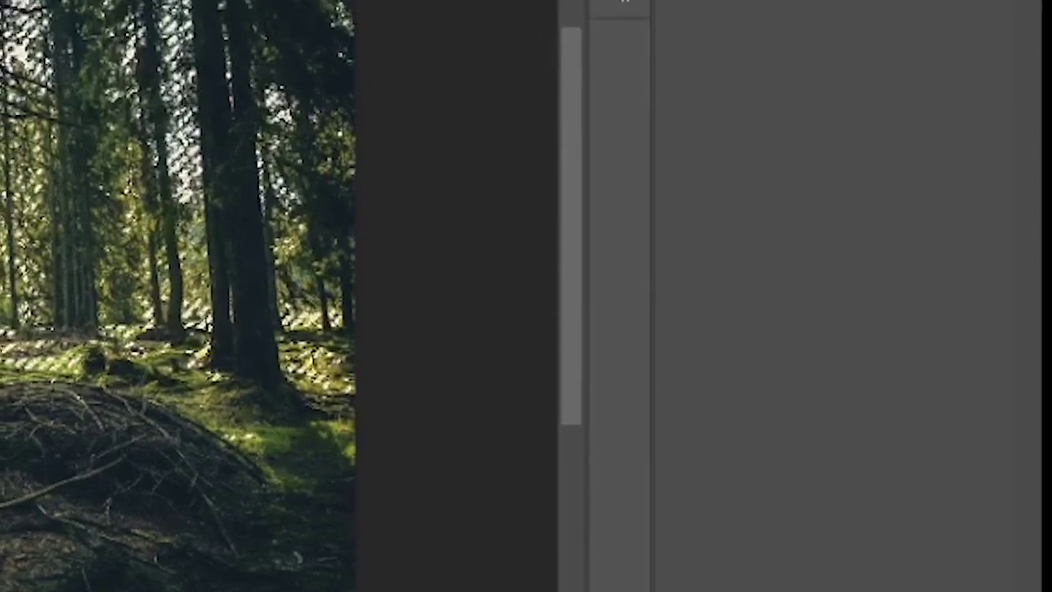
Add Solid Color fill layer Color Fill 1 in warm peach #e6b984 over the highlights
click(775, 220)
click(924, 237)
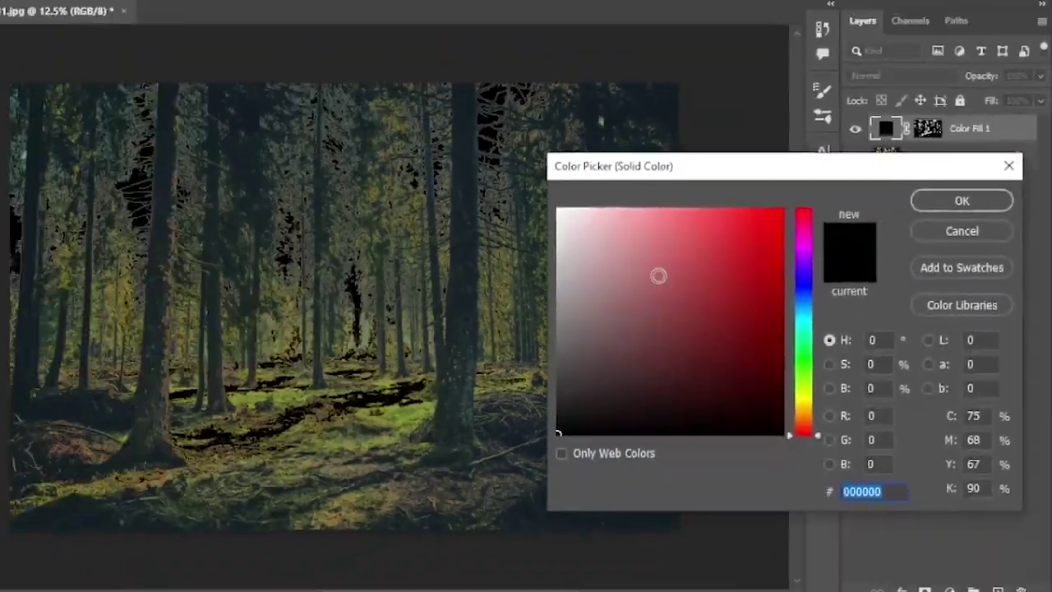
click(652, 250)
drag(653, 249, 581, 205)
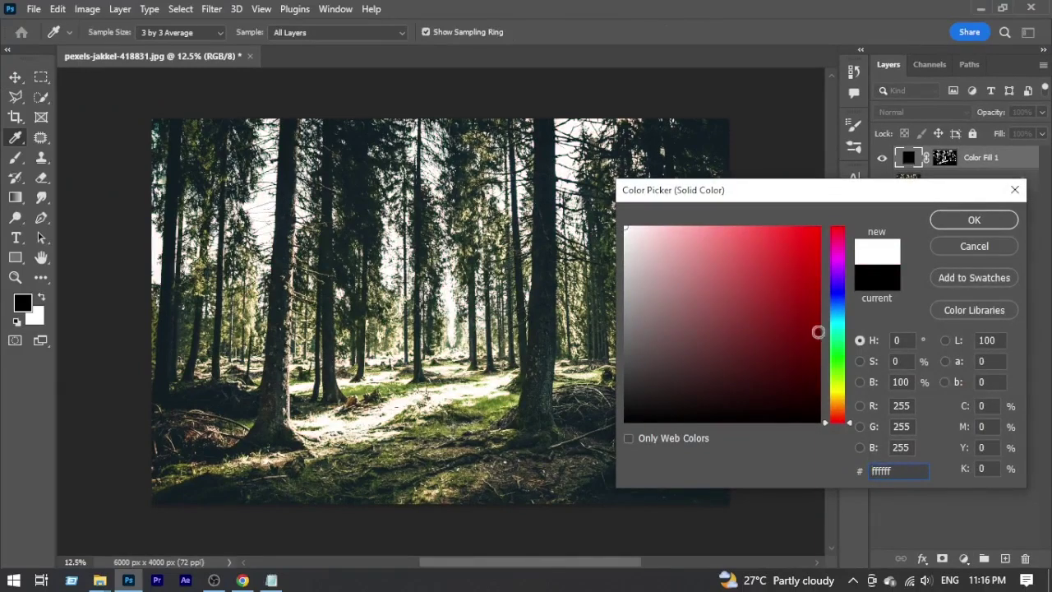
click(840, 392)
drag(770, 325, 661, 255)
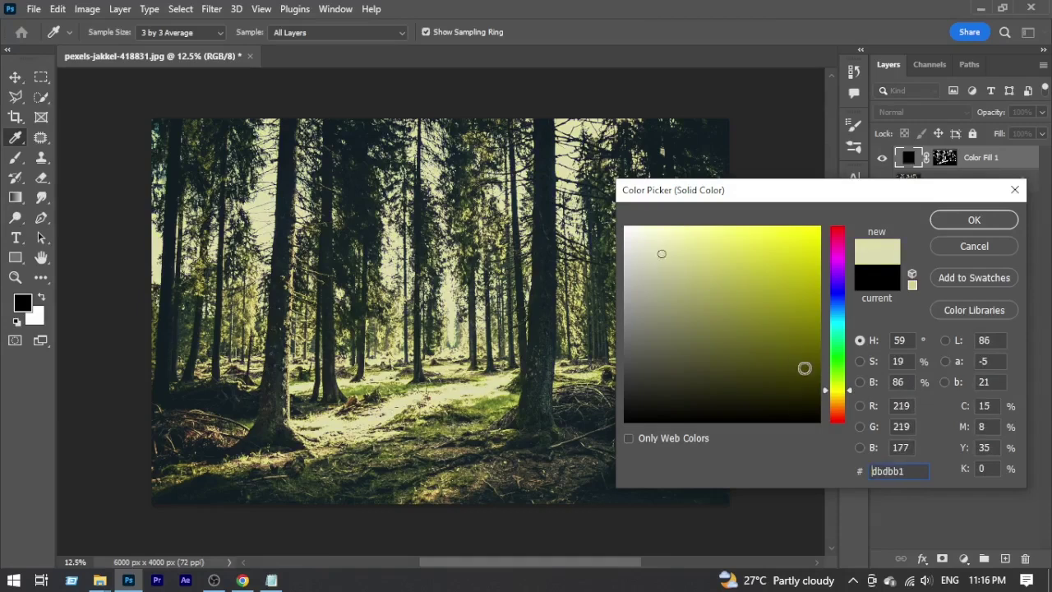
drag(843, 392, 843, 406)
drag(719, 236, 703, 250)
click(967, 221)
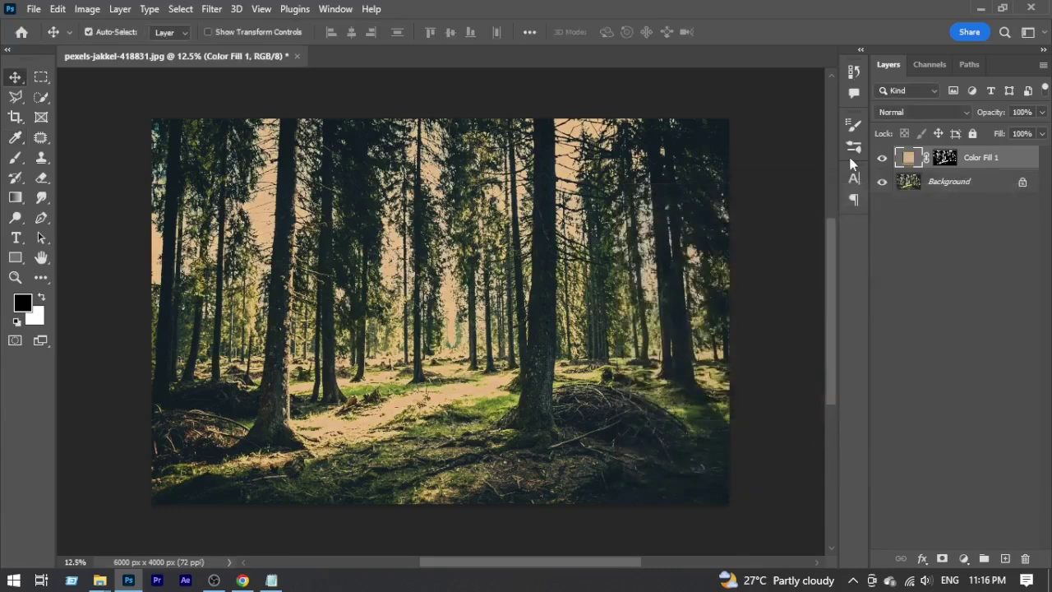
Convert Color Fill 1 to a smart object and toggle its visibility to compare the tint
right_click(1019, 160)
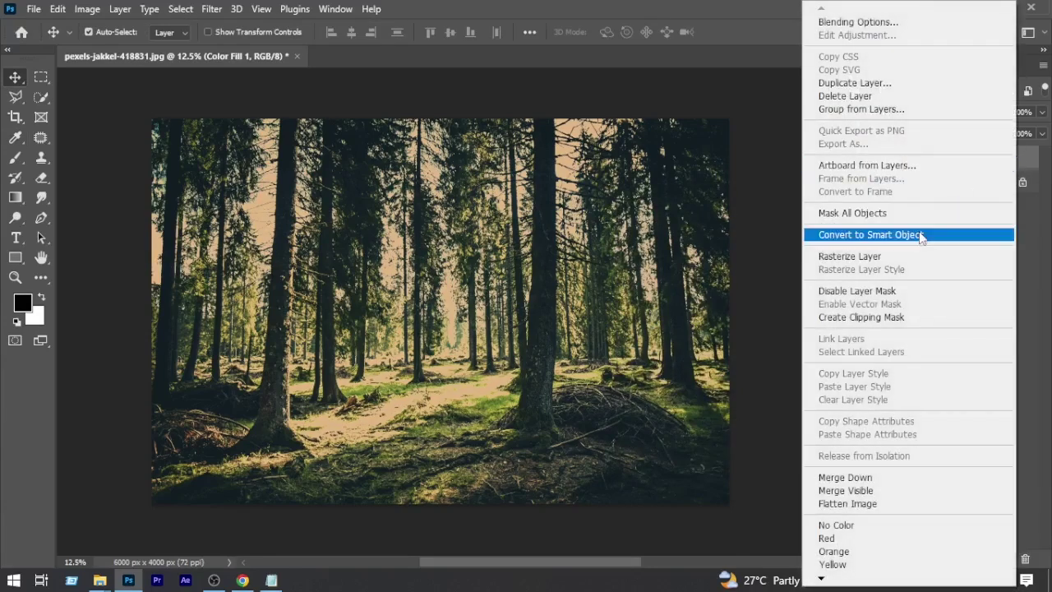
click(921, 235)
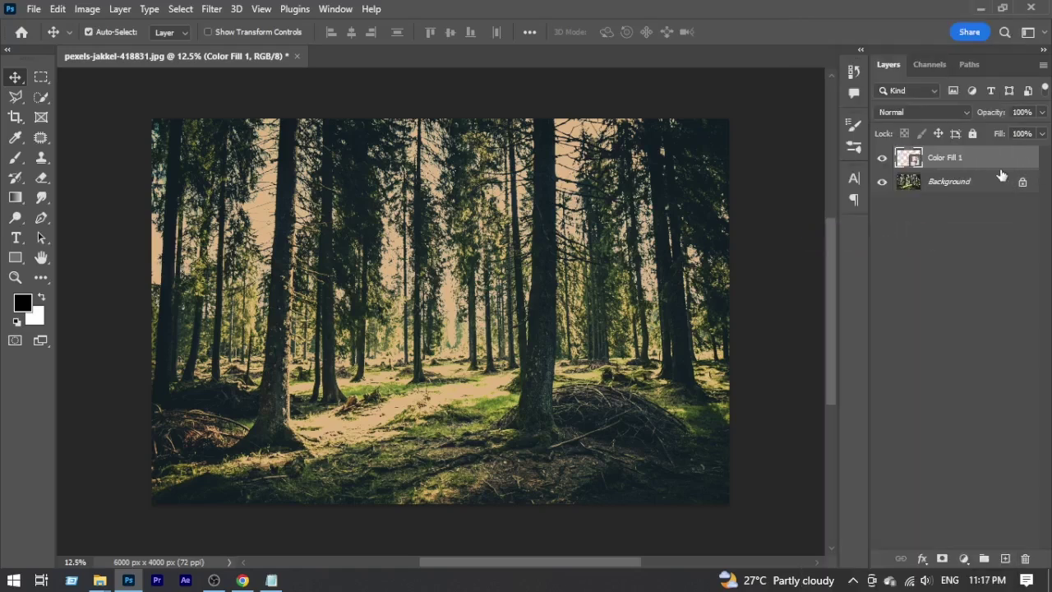
click(882, 158)
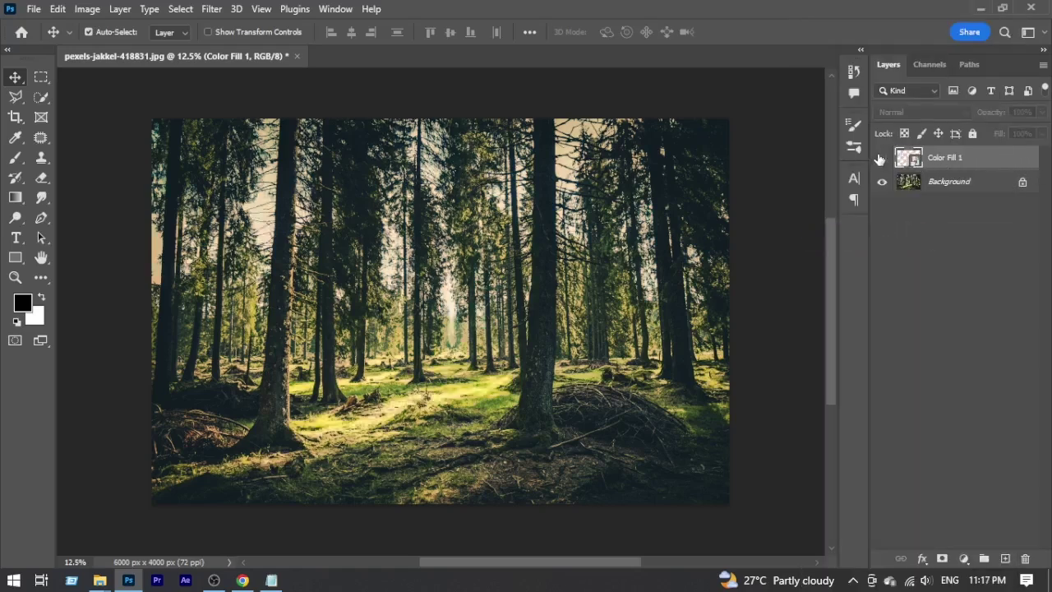
click(882, 158)
click(882, 158)
click(882, 158)
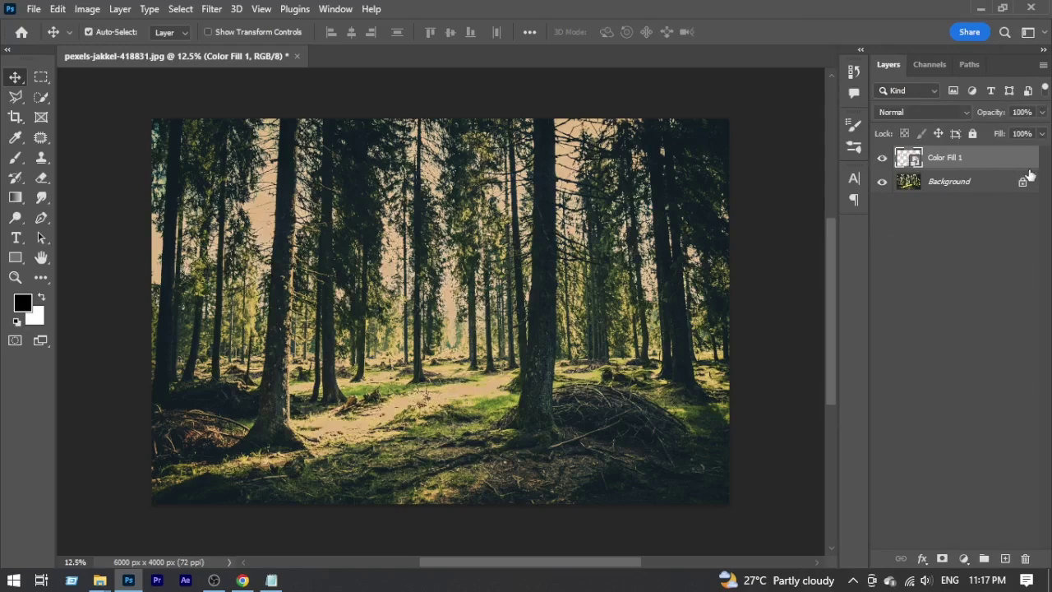
Open Radial Blur for Color Fill 1 and settle on the Zoom method, Amount 100
click(210, 12)
mouse_move(247, 206)
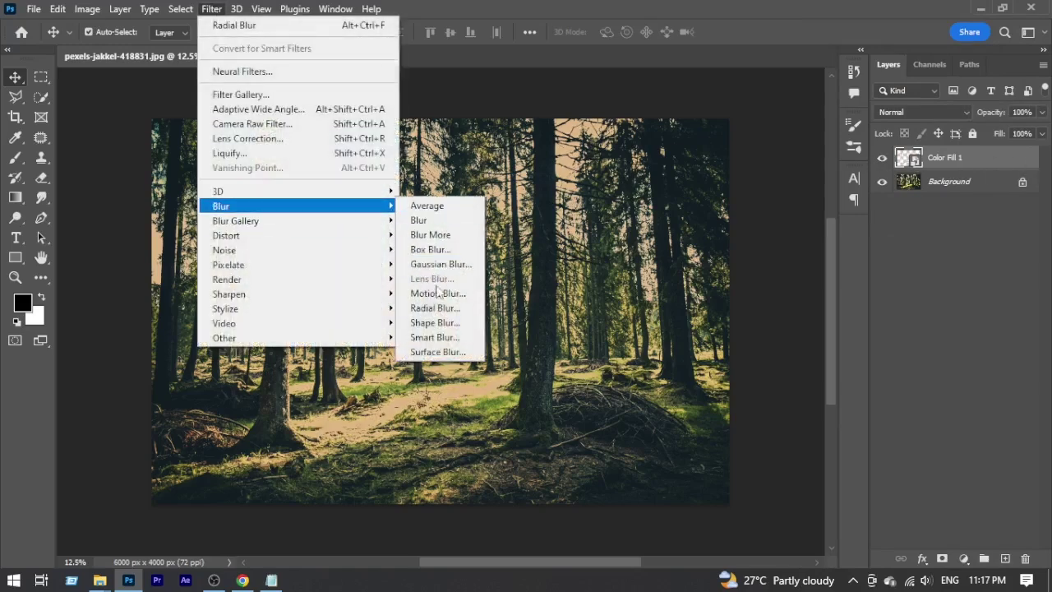
click(448, 316)
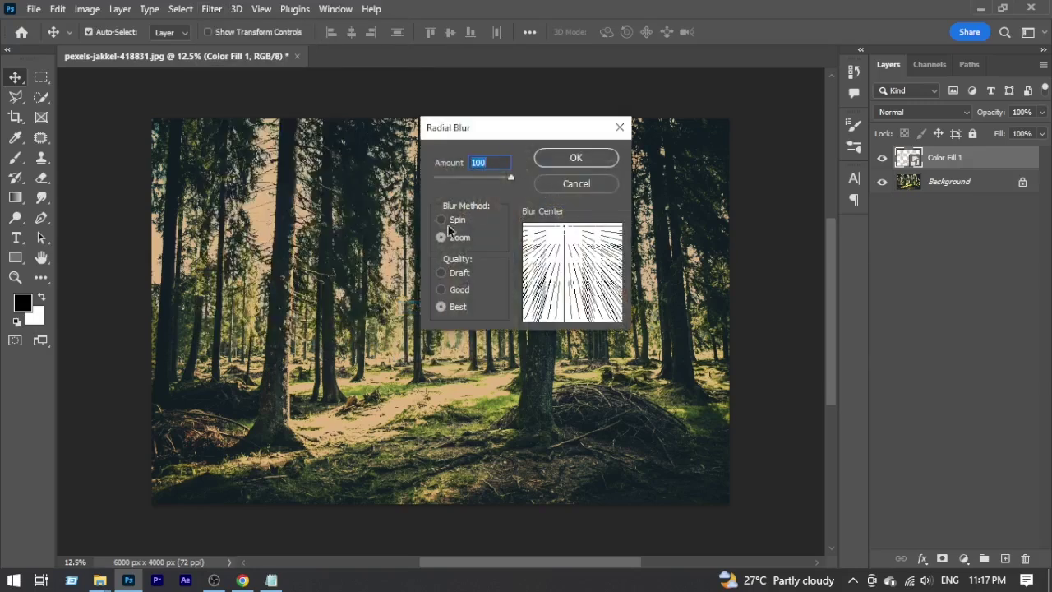
click(442, 220)
click(442, 272)
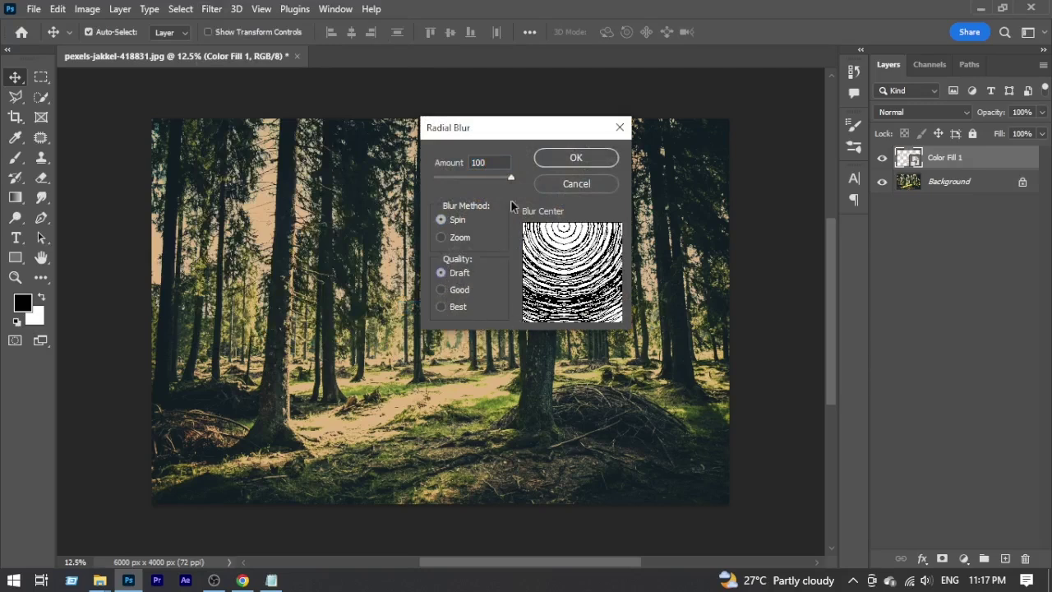
click(458, 243)
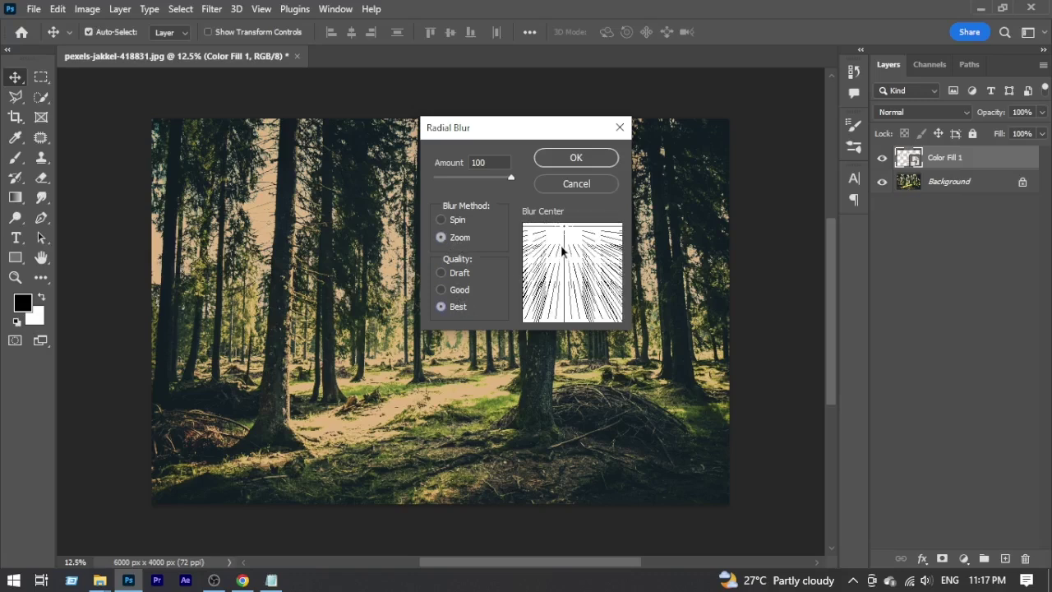
Move the radial blur centre up near the image's top and apply the blur
drag(562, 250, 573, 262)
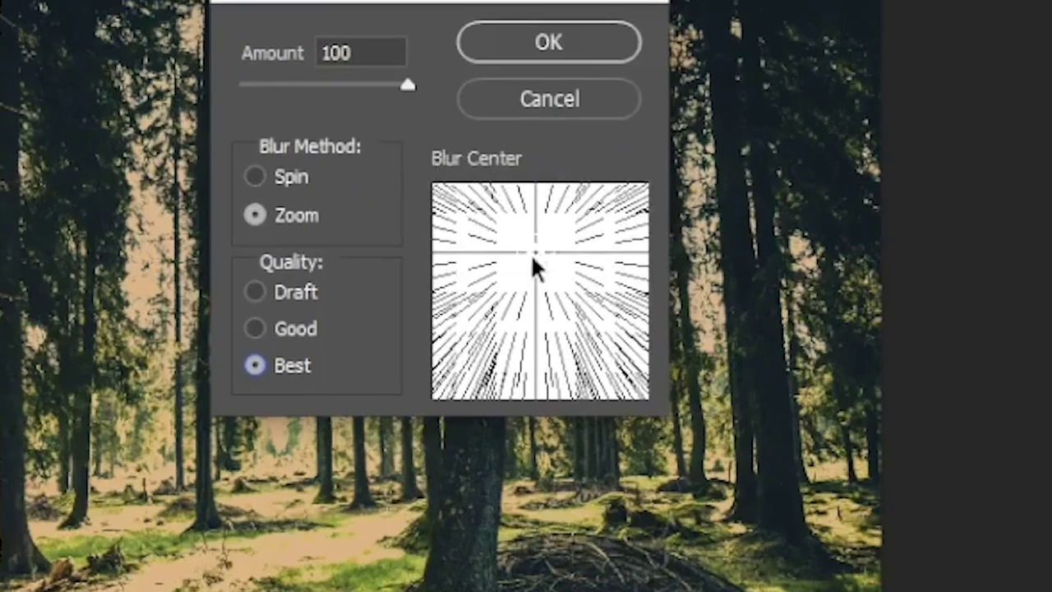
drag(532, 259, 534, 300)
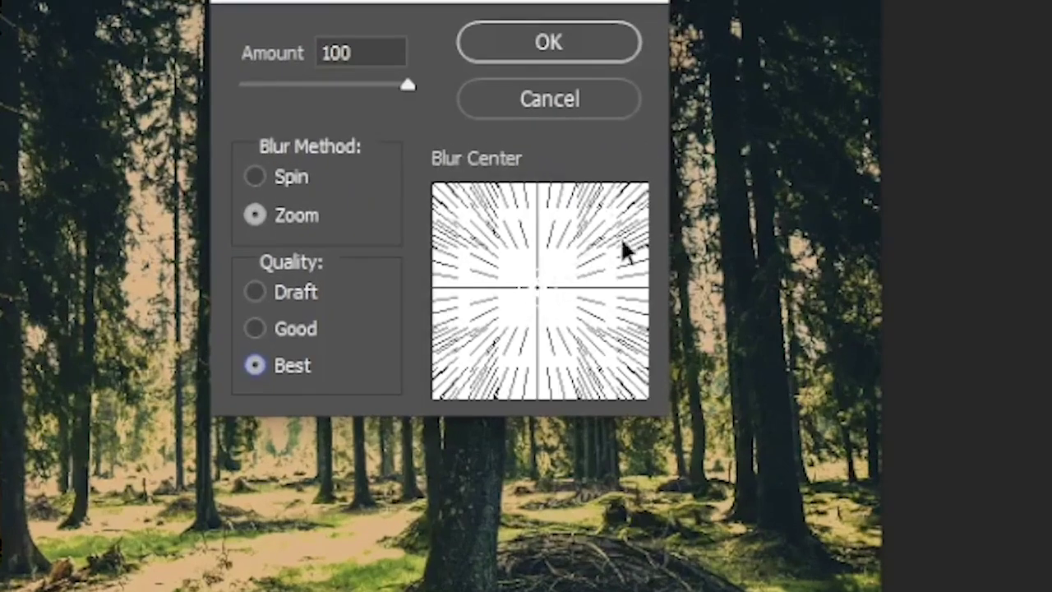
click(530, 296)
drag(533, 301, 534, 258)
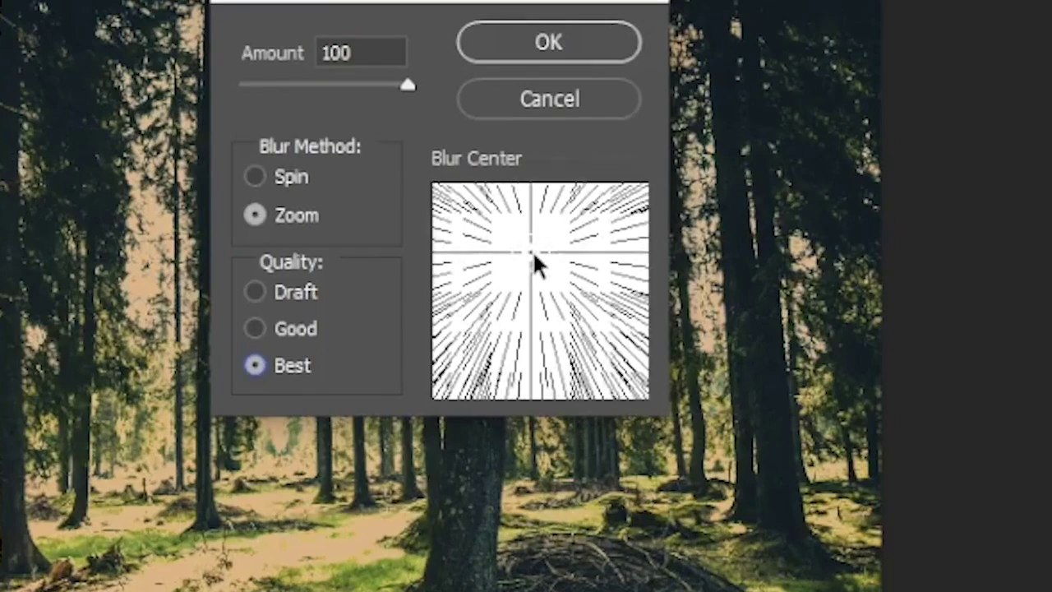
drag(260, 2, 688, 21)
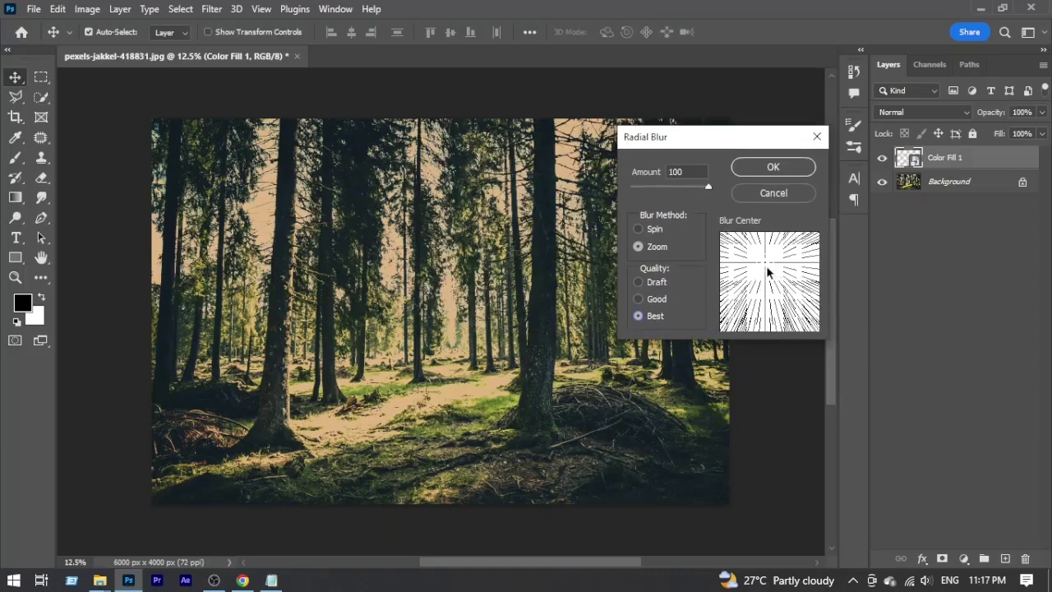
drag(767, 271, 758, 245)
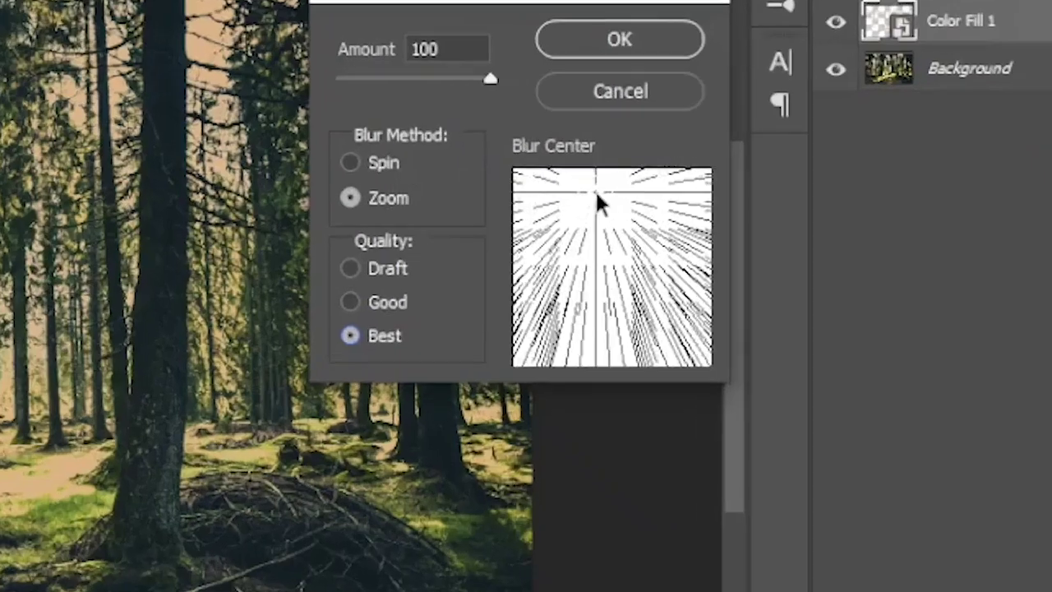
click(761, 243)
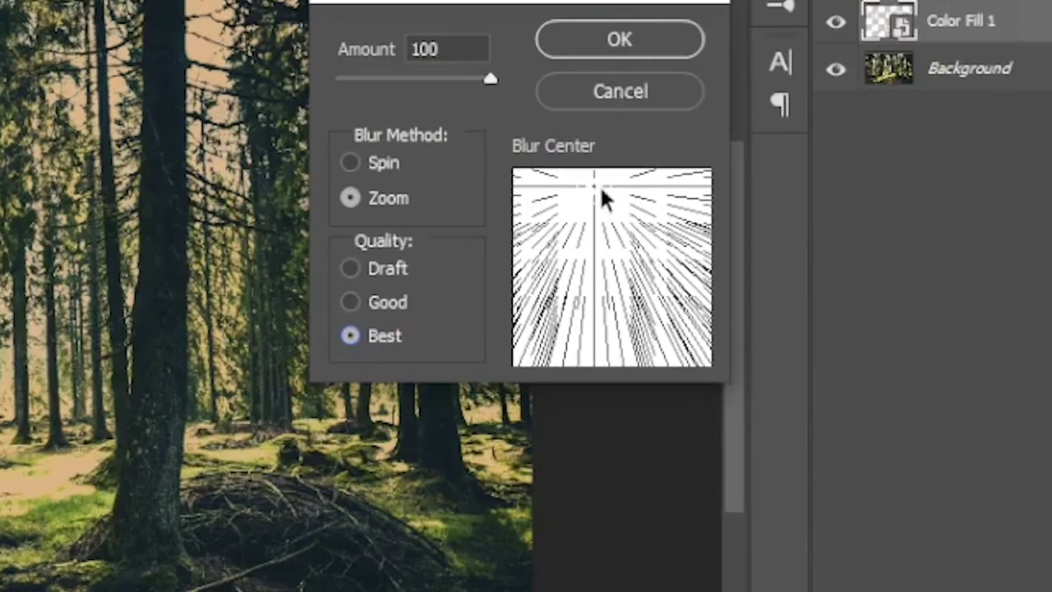
drag(601, 195, 651, 197)
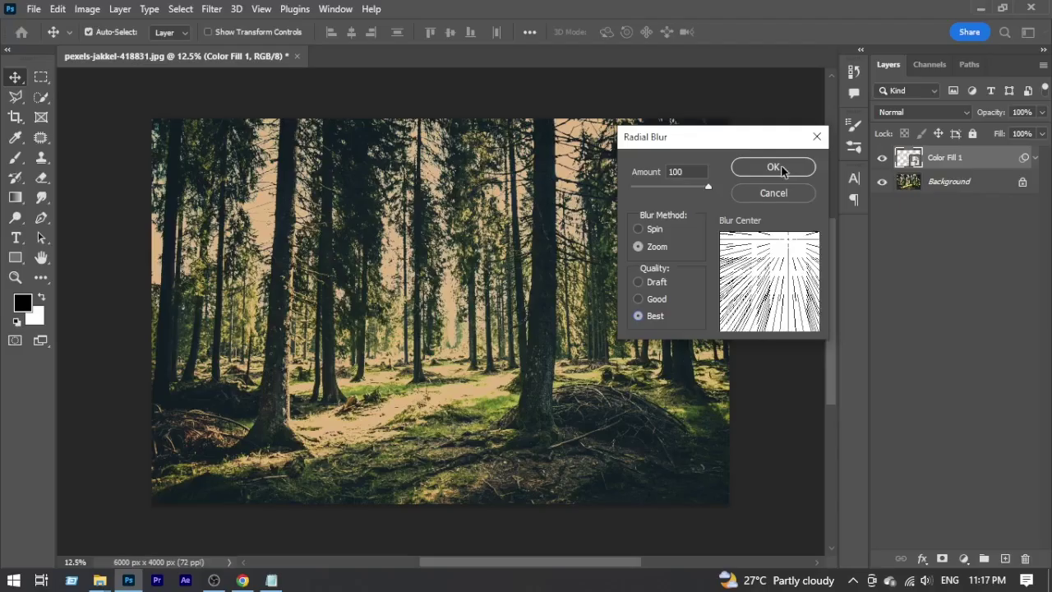
click(640, 45)
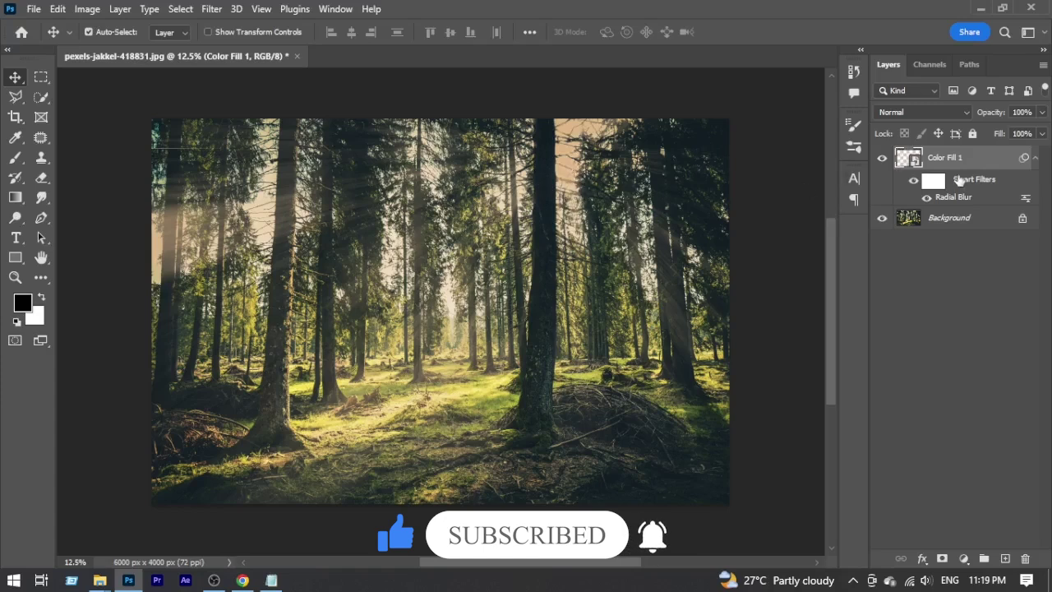
Change the Color Fill 1 smart object's fill to red ff0000 and save the .psb
double_click(909, 161)
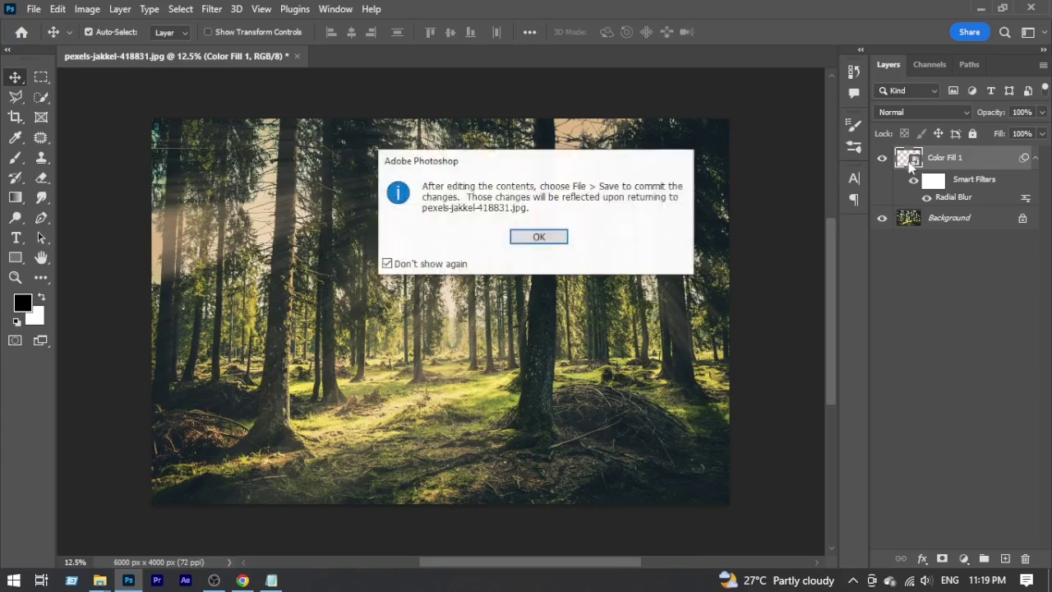
click(540, 238)
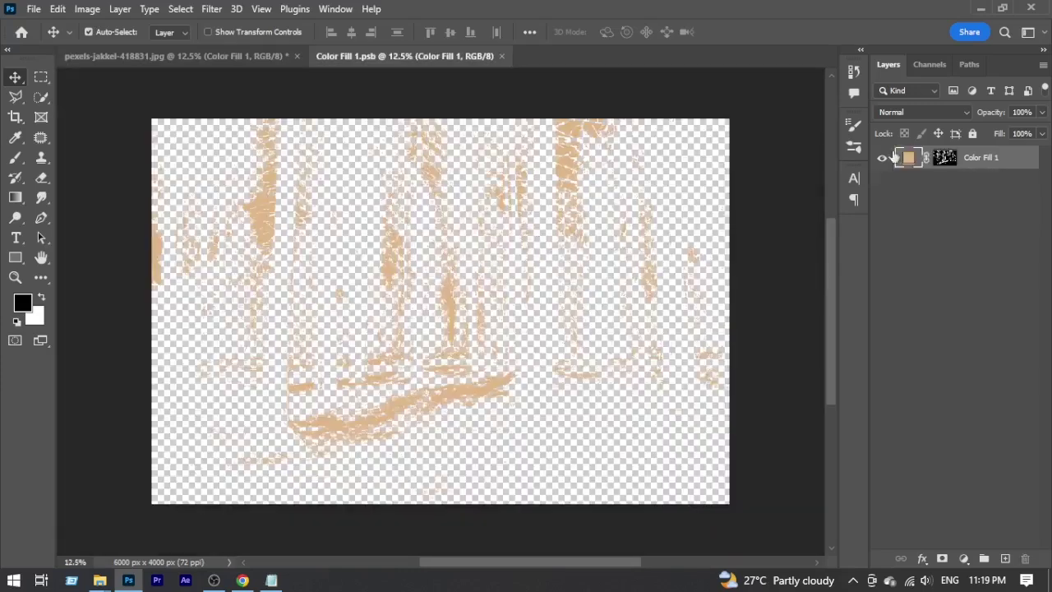
double_click(908, 158)
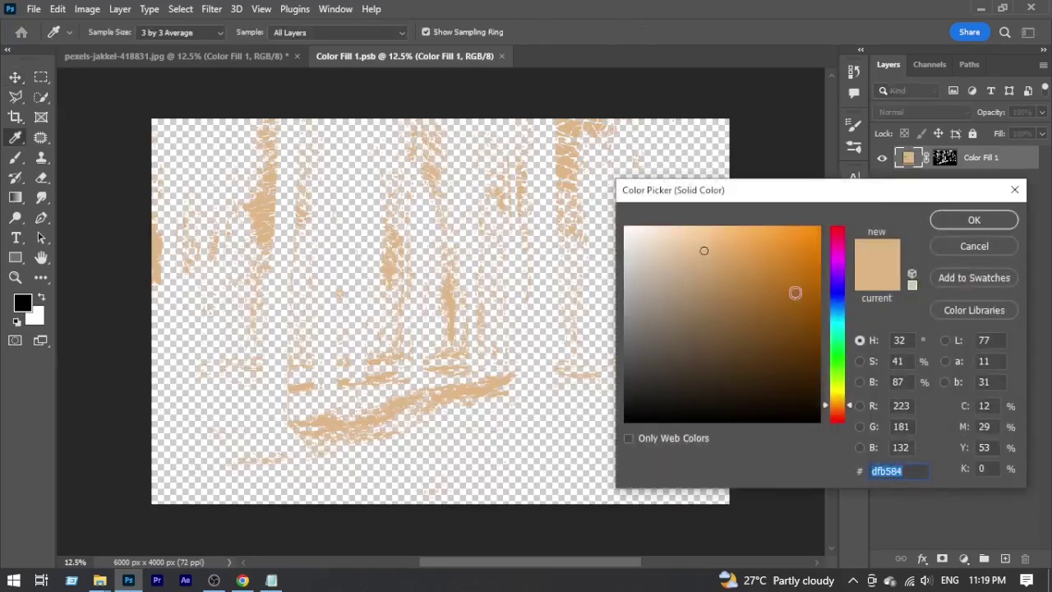
click(839, 420)
text(ff0000)
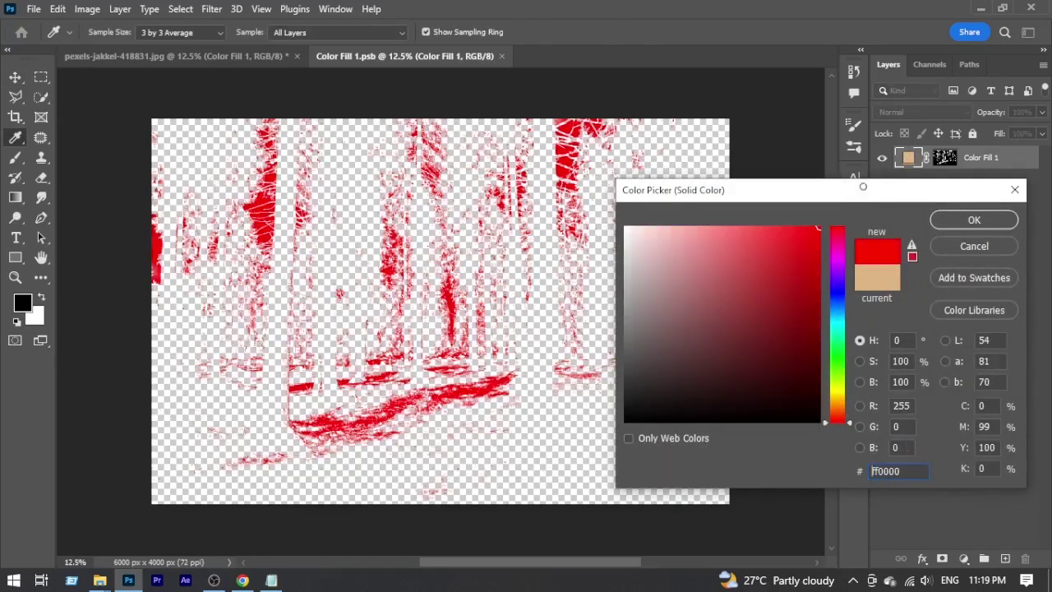
click(967, 223)
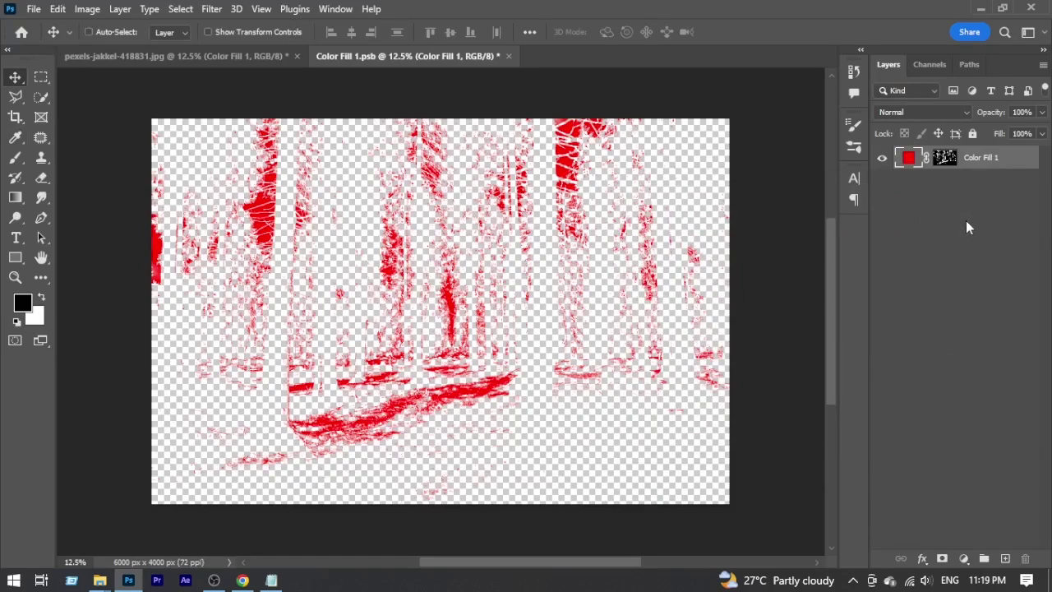
key(ctrl+s)
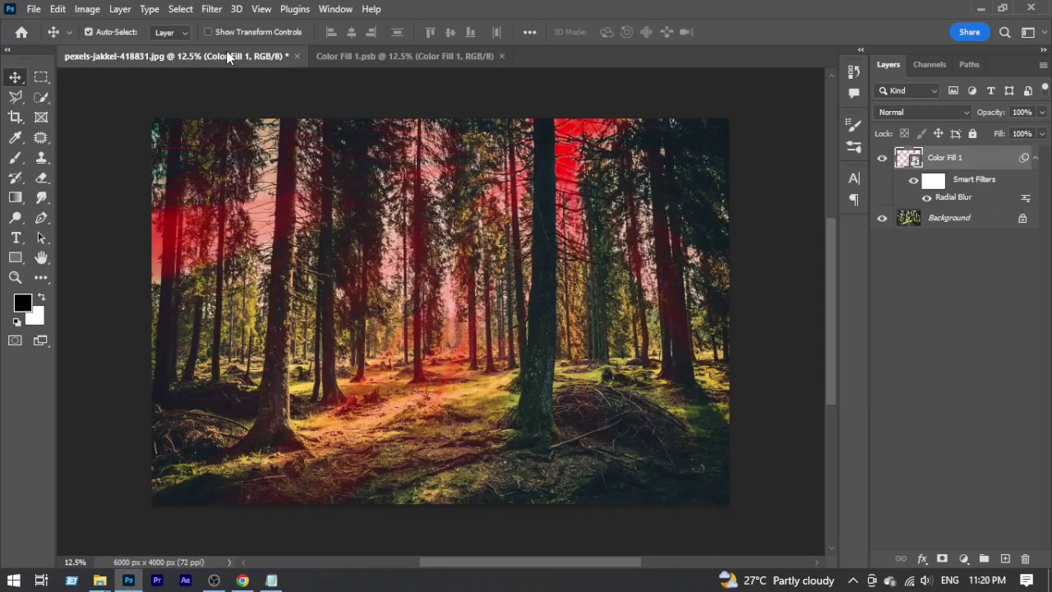
Check the red rays in the photo, undo the fill back to tan, and save Color Fill 1.psb
click(229, 56)
click(451, 57)
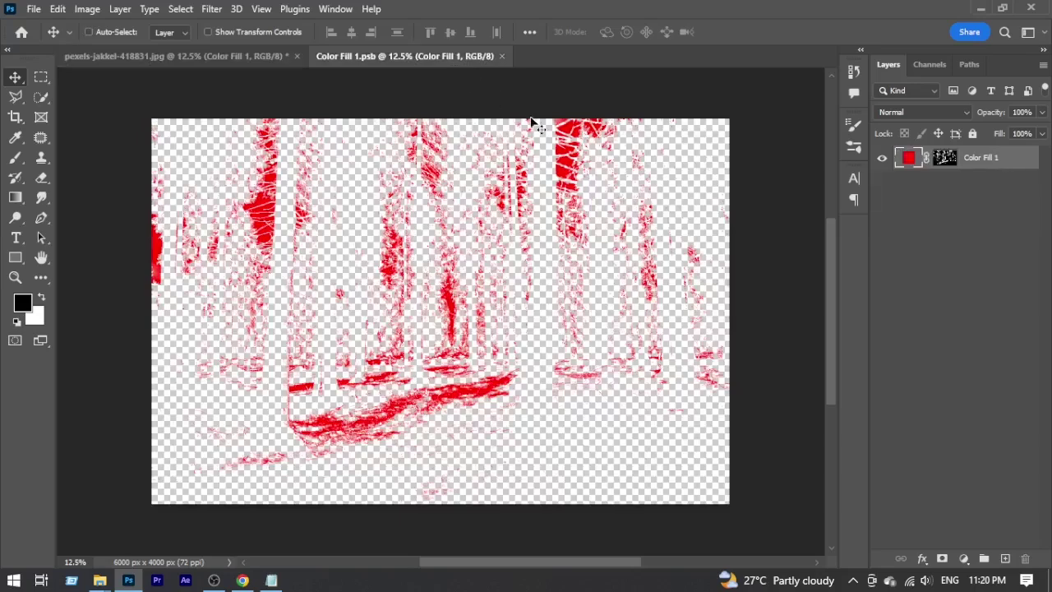
key(ctrl)
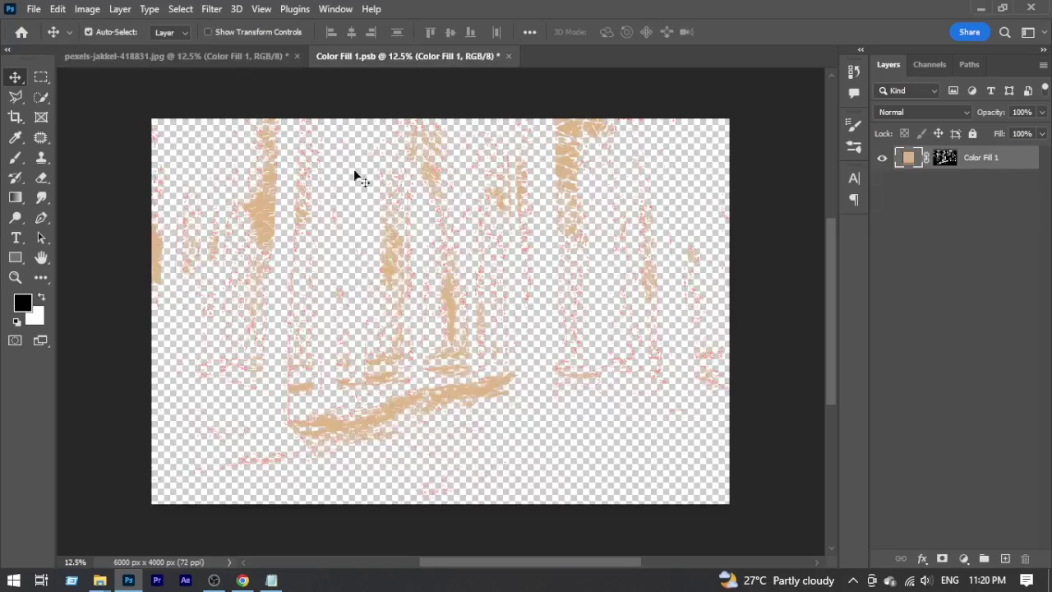
click(218, 62)
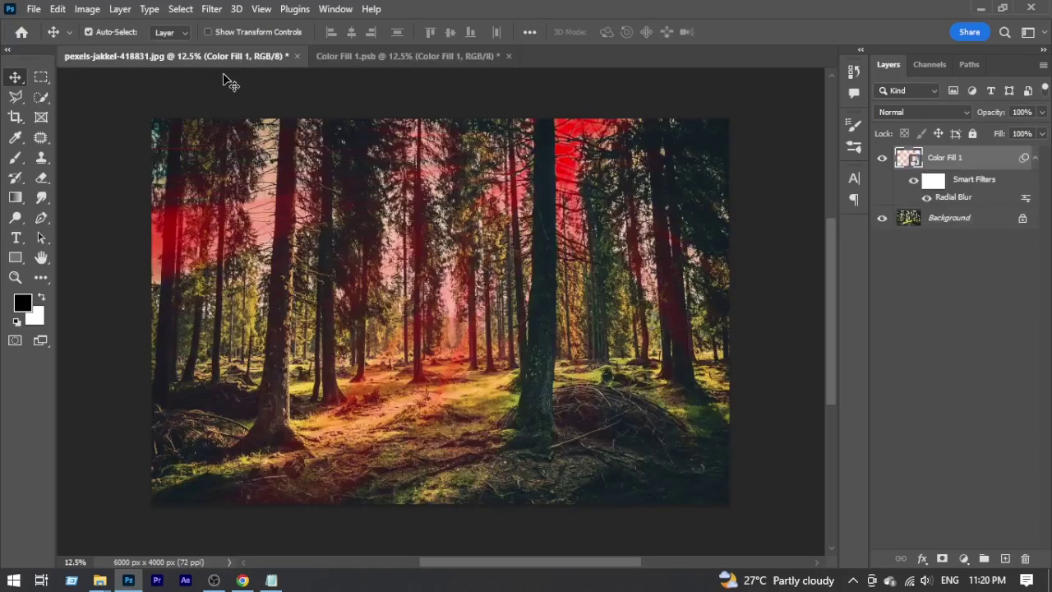
click(428, 55)
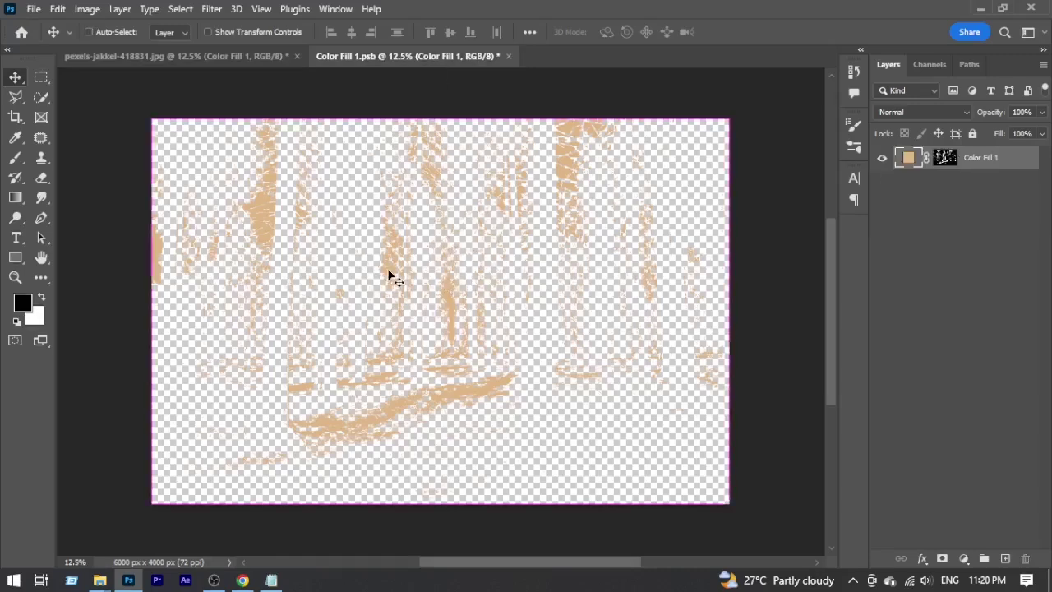
key(ctrl+s)
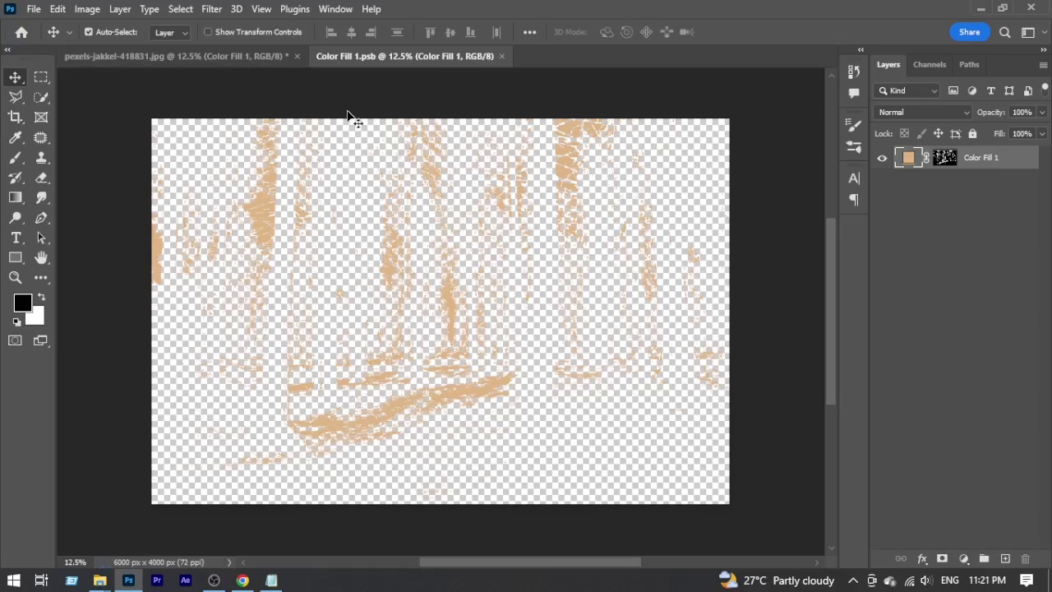
Switch to pexels-jakkel-418831.jpg and toggle Color Fill 1 off and on to compare the rays
click(238, 66)
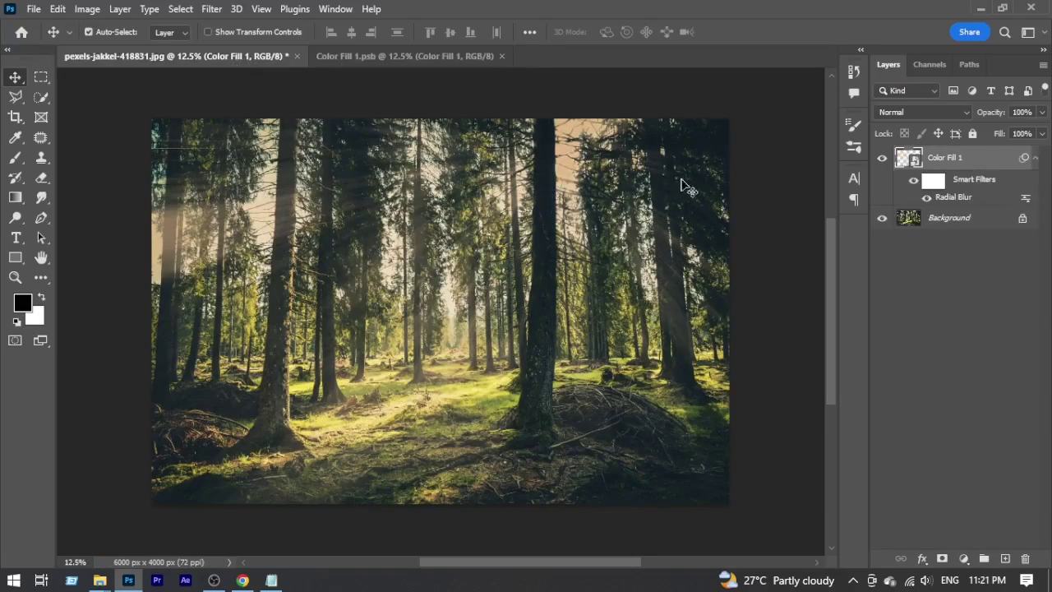
click(882, 159)
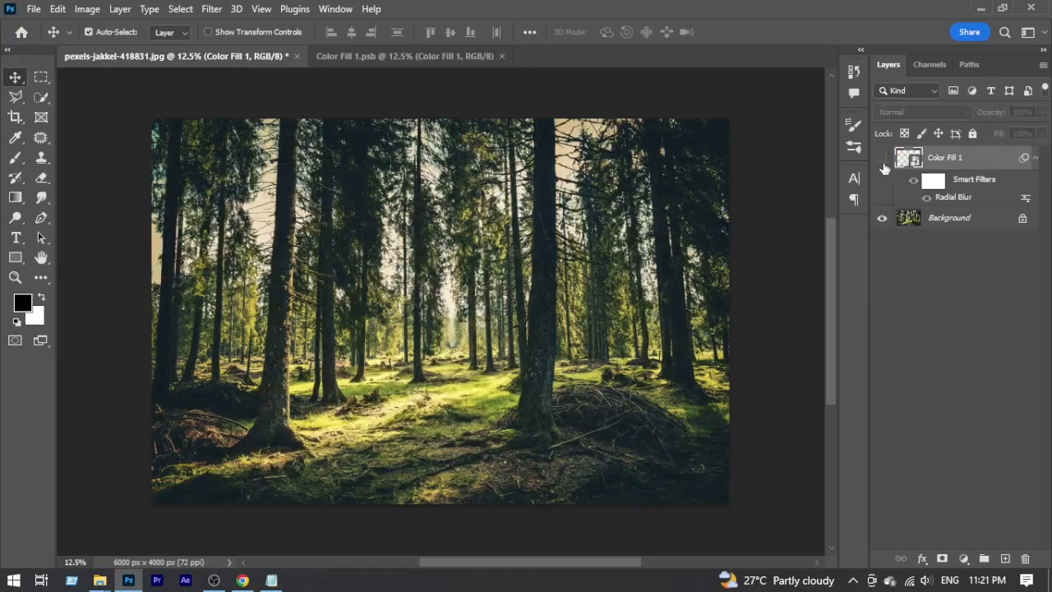
click(882, 160)
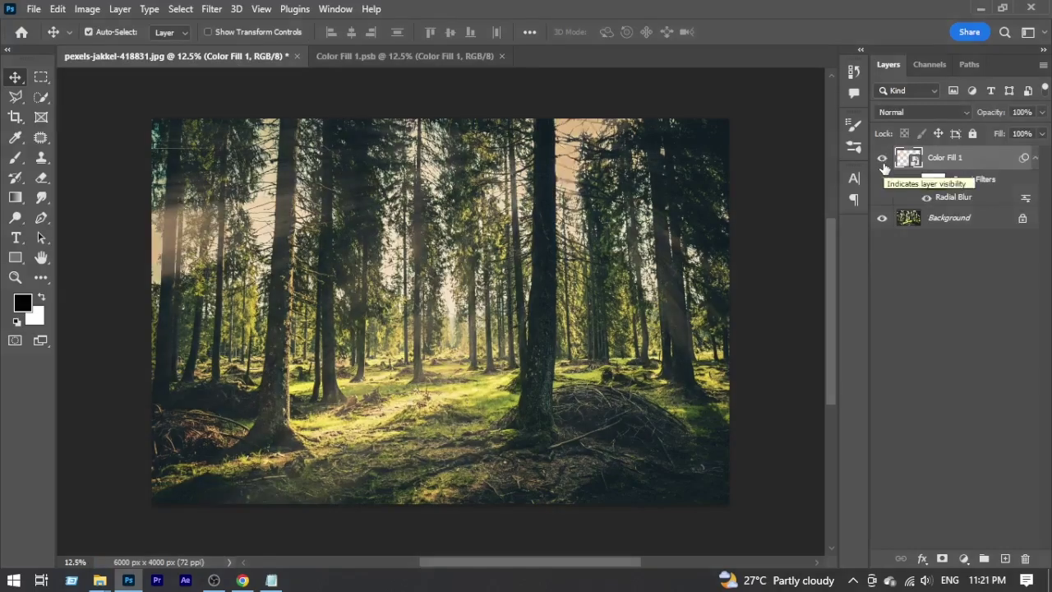